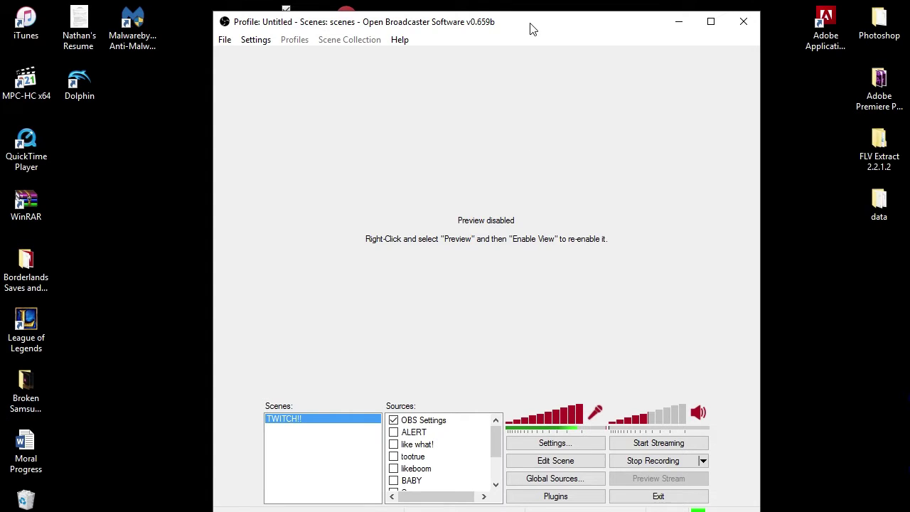
Nudge the main window, then review the Video Capture Device and BABY sources without adding anything
{"action": "mouse_move", "coordinate": [532, 24]}
{"action": "left_mouse_down"}
{"action": "mouse_move", "coordinate": [498, 12]}
{"action": "mouse_move", "coordinate": [526, 19]}
{"action": "mouse_move", "coordinate": [524, 29]}
{"action": "left_mouse_up"}
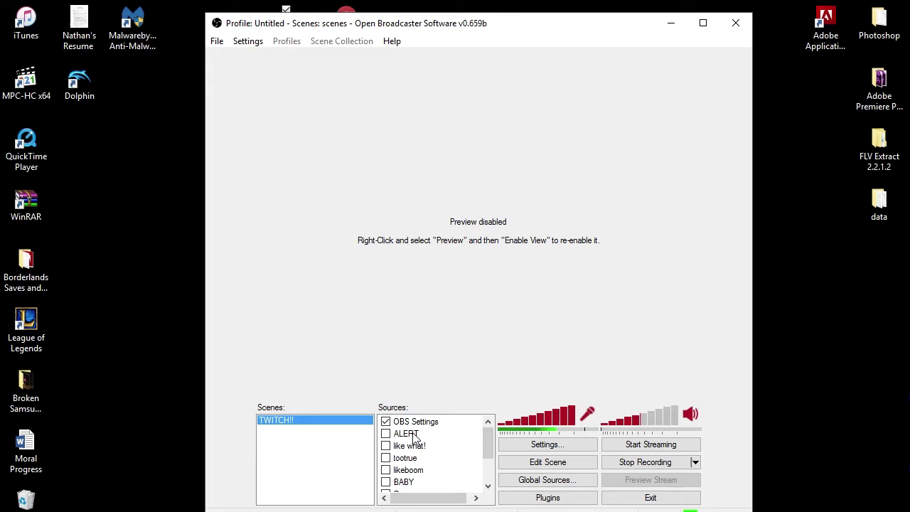
{"action": "scroll", "coordinate": [415, 435], "scroll_direction": "down", "scroll_amount": 1}
{"action": "scroll", "coordinate": [416, 437], "scroll_direction": "up", "scroll_amount": 2}
{"action": "scroll", "coordinate": [398, 462], "scroll_direction": "down", "scroll_amount": 2}
{"action": "left_click", "coordinate": [420, 481]}
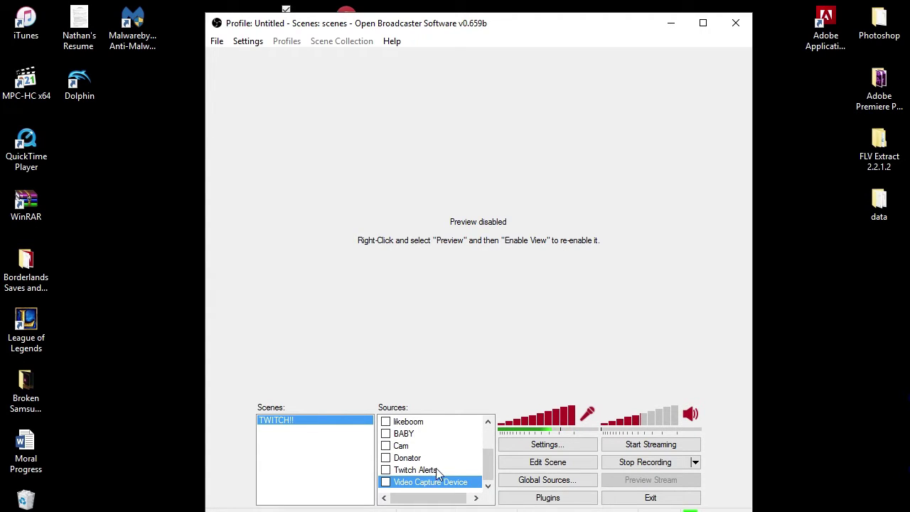
{"action": "right_click", "coordinate": [448, 432]}
{"action": "mouse_move", "coordinate": [454, 442]}
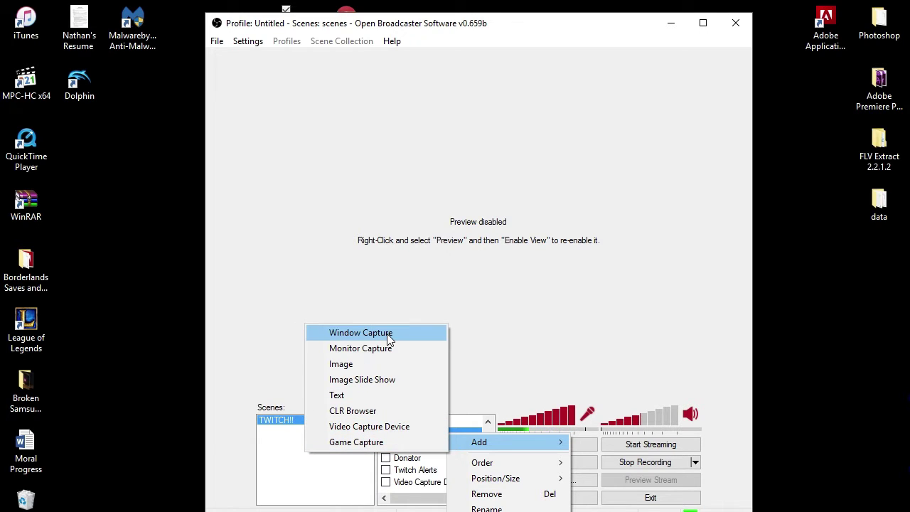
{"action": "left_click", "coordinate": [489, 357]}
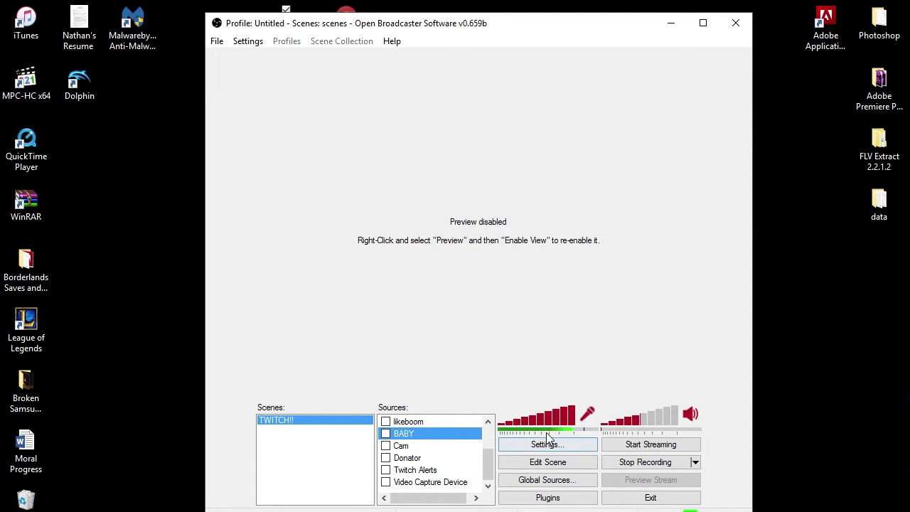
Open the program settings and keep English as the interface language on the General page
{"action": "left_click", "coordinate": [249, 41]}
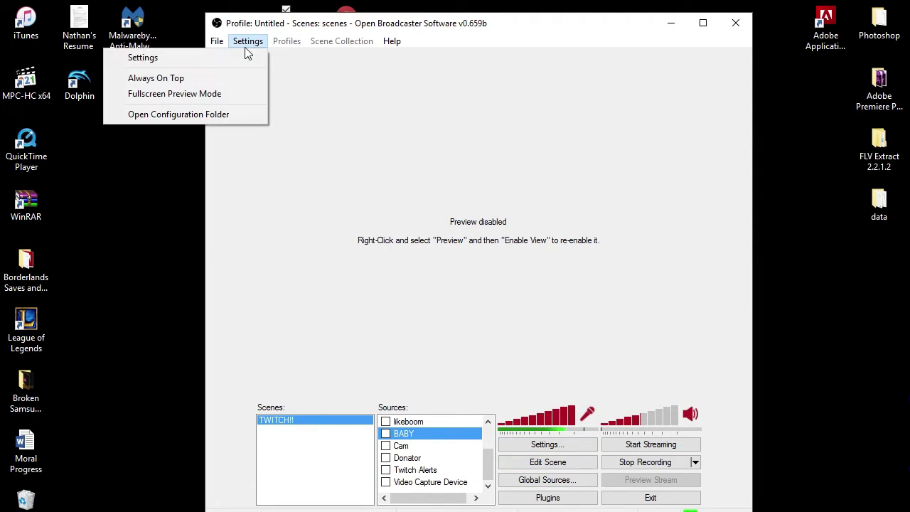
{"action": "left_click", "coordinate": [242, 61]}
{"action": "left_click", "coordinate": [771, 30]}
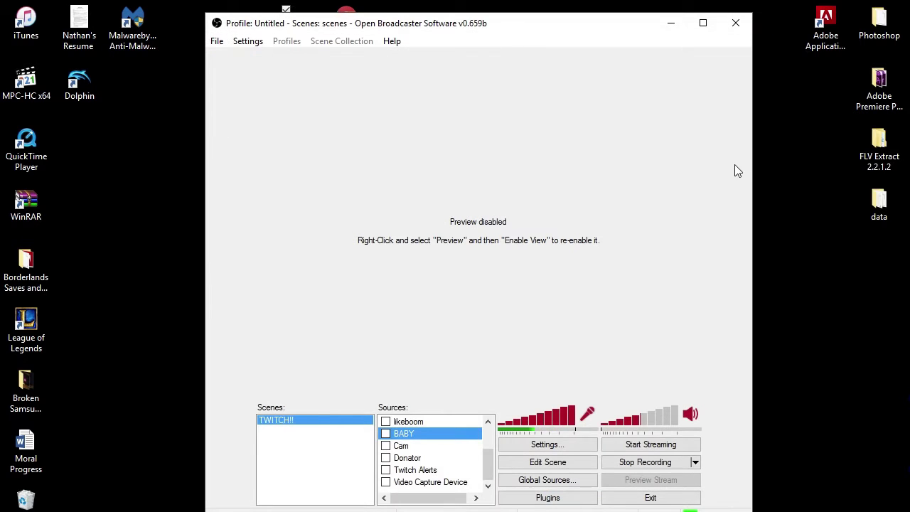
{"action": "left_click", "coordinate": [547, 443]}
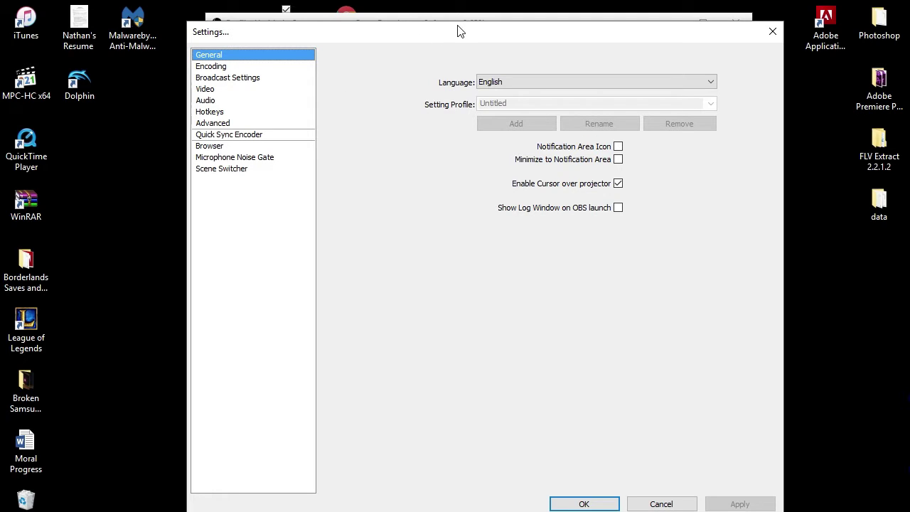
{"action": "left_click_drag", "start_coordinate": [452, 36], "coordinate": [448, 30]}
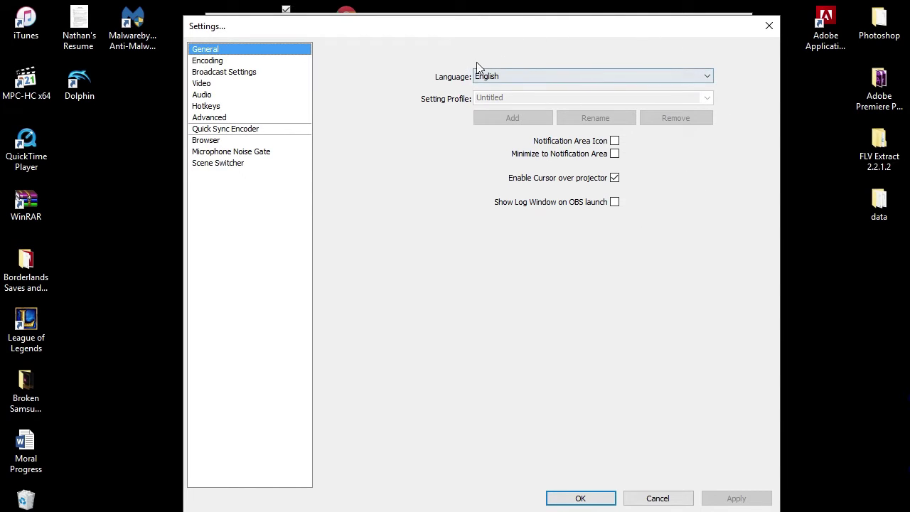
{"action": "left_click", "coordinate": [526, 79]}
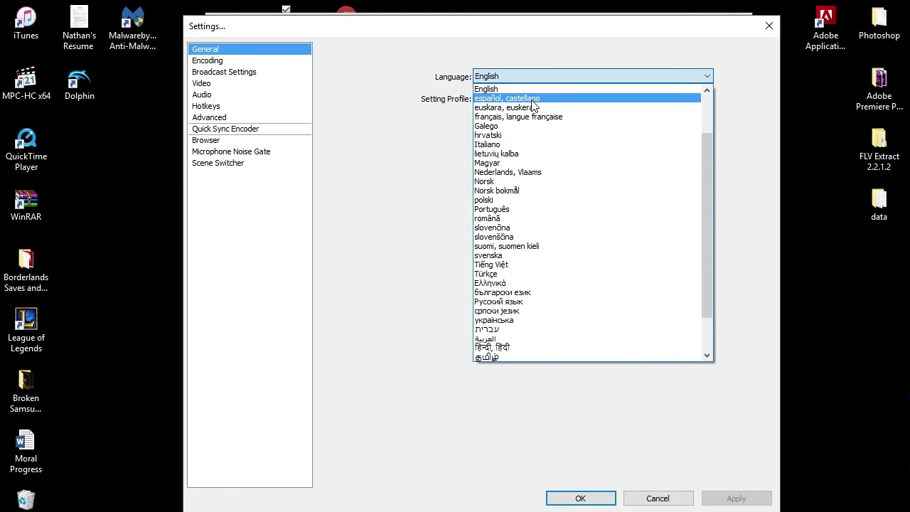
{"action": "left_click", "coordinate": [448, 213]}
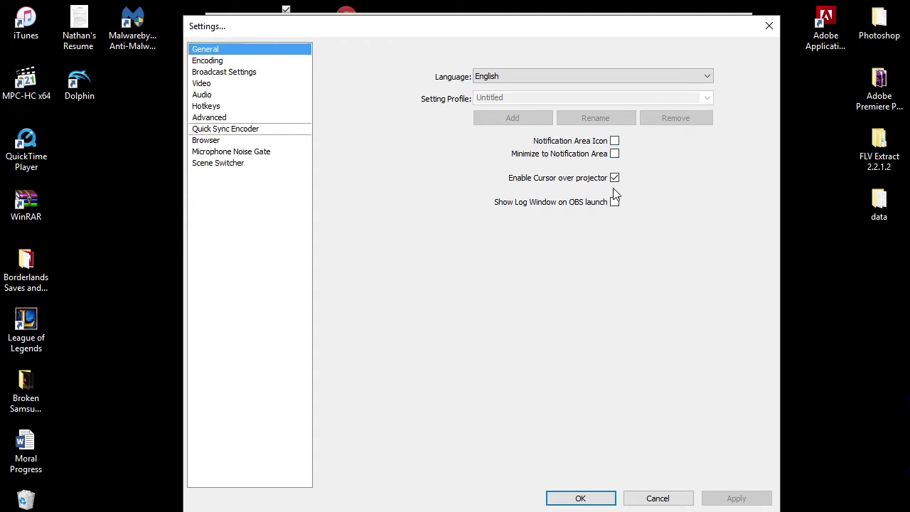
Keep x264 CBR at 3000 kb/s and set AAC audio to stereo at 128 kbps
{"action": "left_click", "coordinate": [213, 61]}
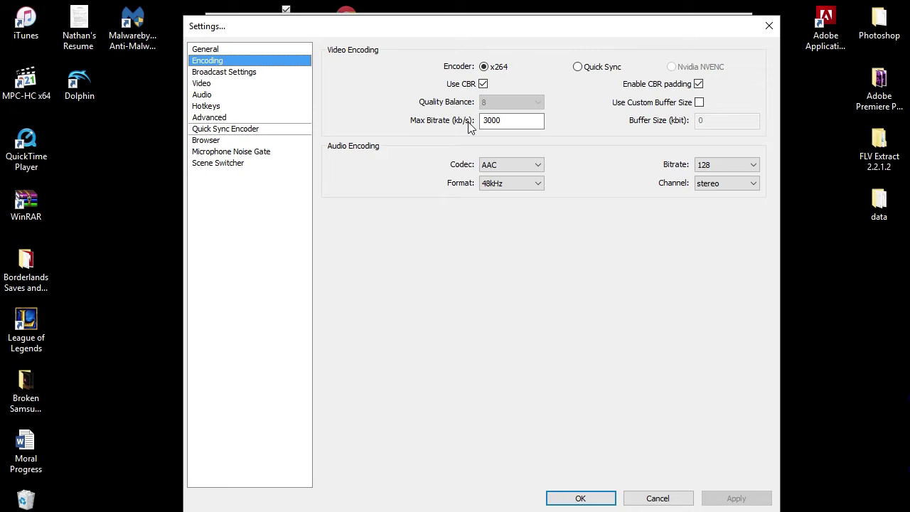
{"action": "mouse_move", "coordinate": [501, 135]}
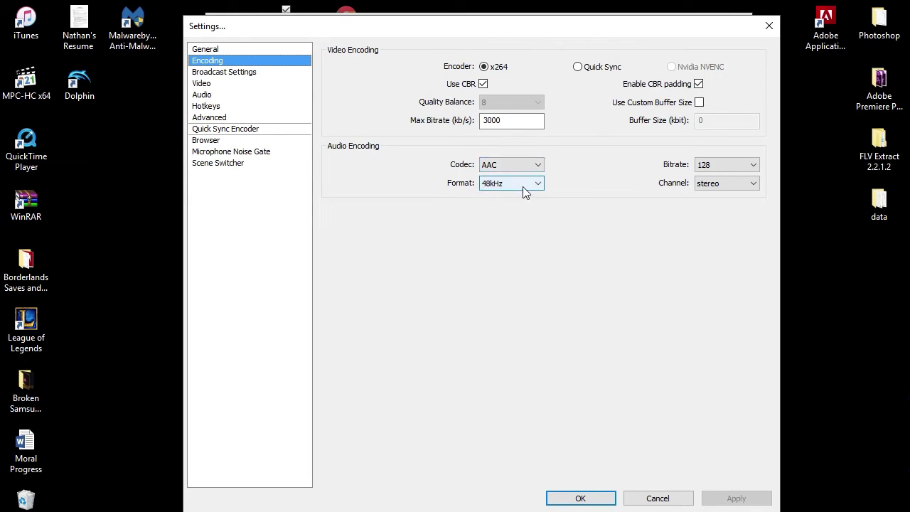
{"action": "left_click", "coordinate": [719, 189]}
{"action": "left_click", "coordinate": [721, 206]}
{"action": "left_click", "coordinate": [732, 167]}
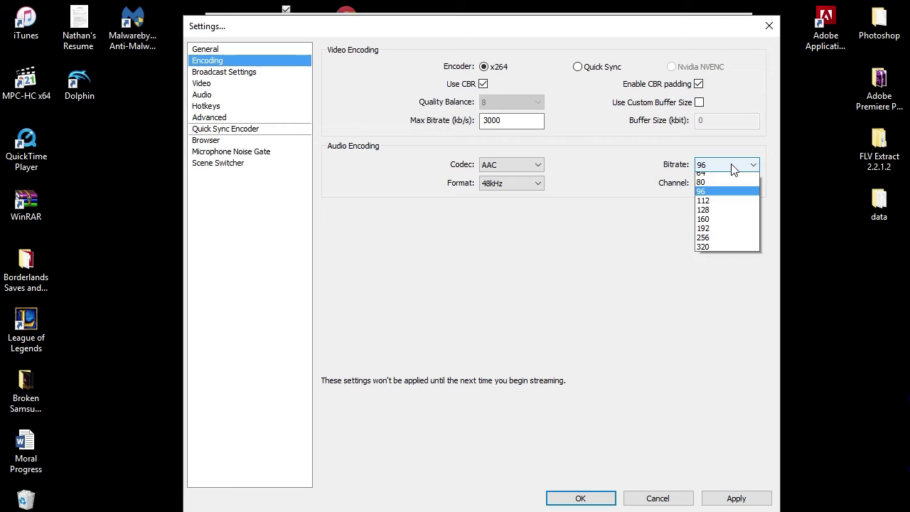
{"action": "left_click", "coordinate": [716, 222]}
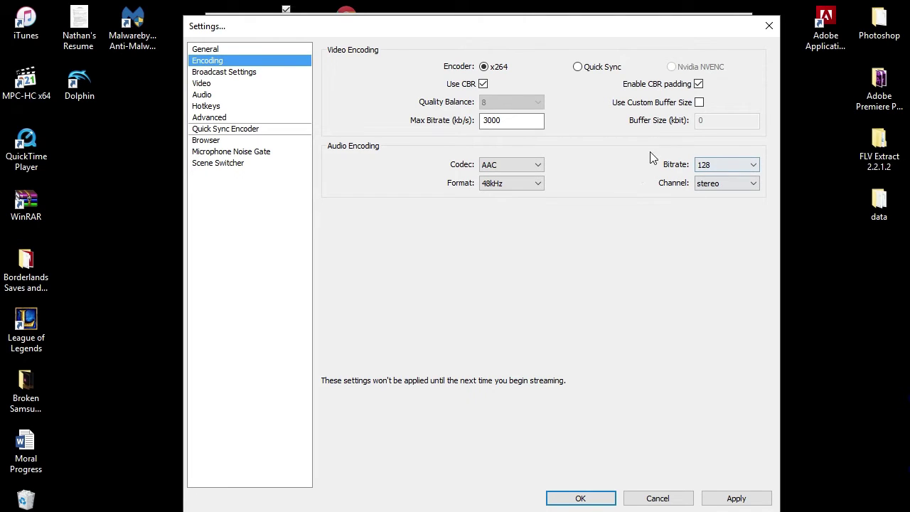
{"action": "left_click", "coordinate": [236, 74]}
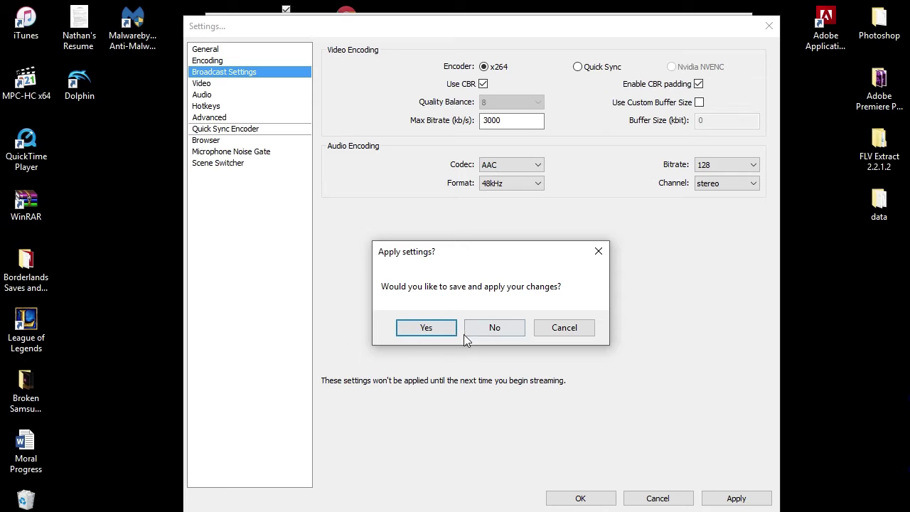
Apply the encoding changes, then set Live Stream to YouTube / YouTube Gaming's primary ingest server
{"action": "left_click", "coordinate": [446, 330]}
{"action": "left_click", "coordinate": [549, 62]}
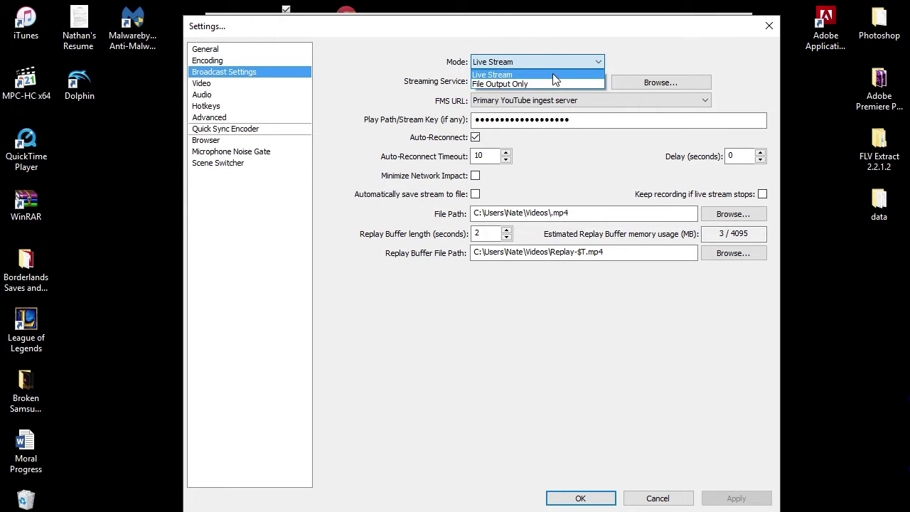
{"action": "left_click", "coordinate": [553, 75]}
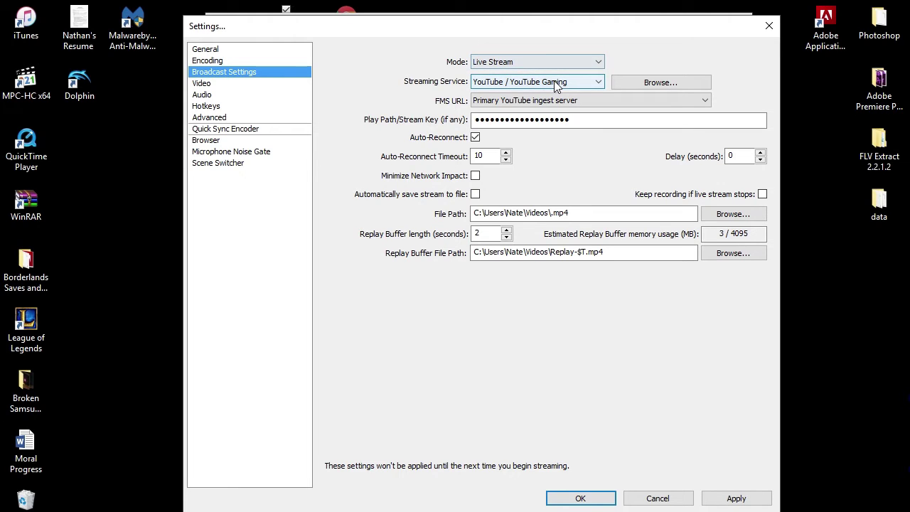
{"action": "left_click", "coordinate": [554, 82]}
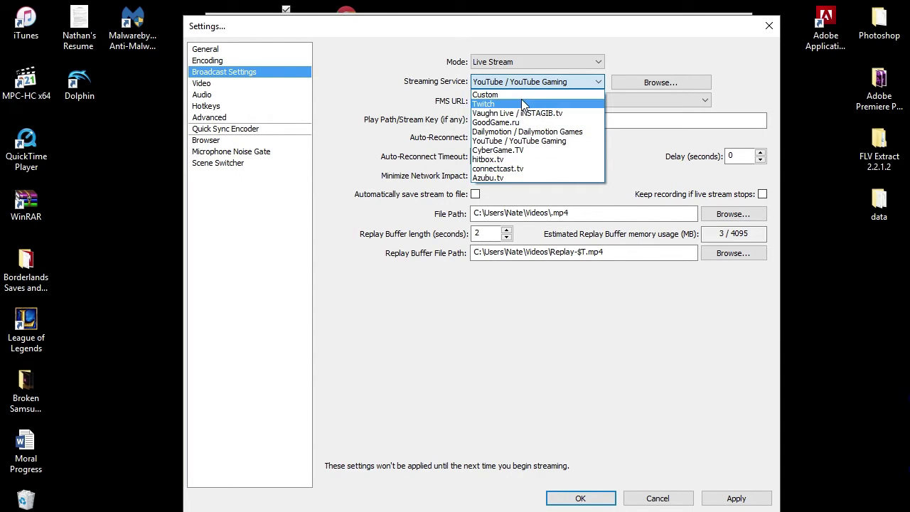
{"action": "left_click", "coordinate": [567, 312]}
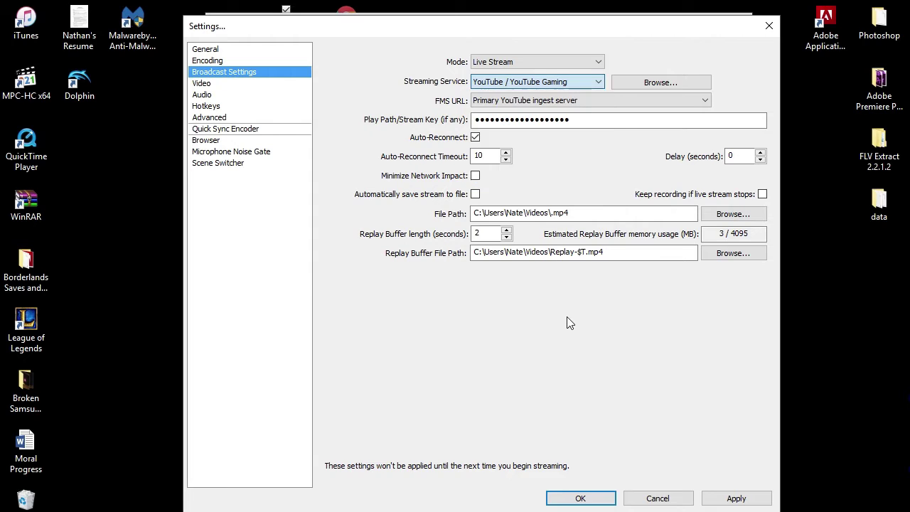
{"action": "left_click", "coordinate": [568, 101]}
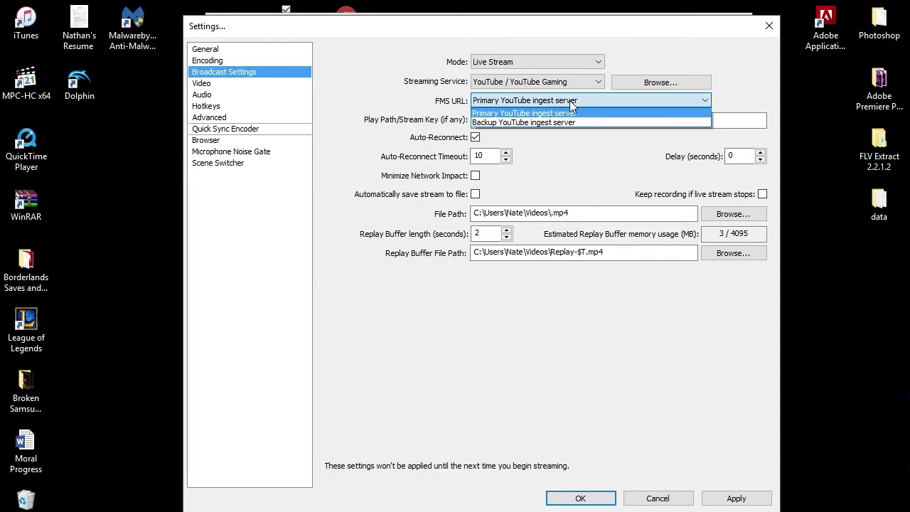
{"action": "left_click", "coordinate": [569, 113]}
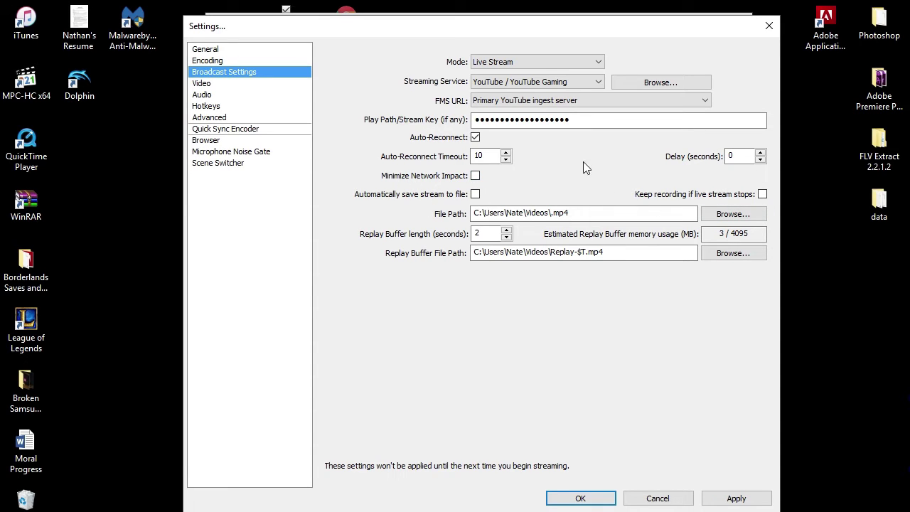
{"action": "mouse_move", "coordinate": [581, 214]}
{"action": "left_click", "coordinate": [214, 87]}
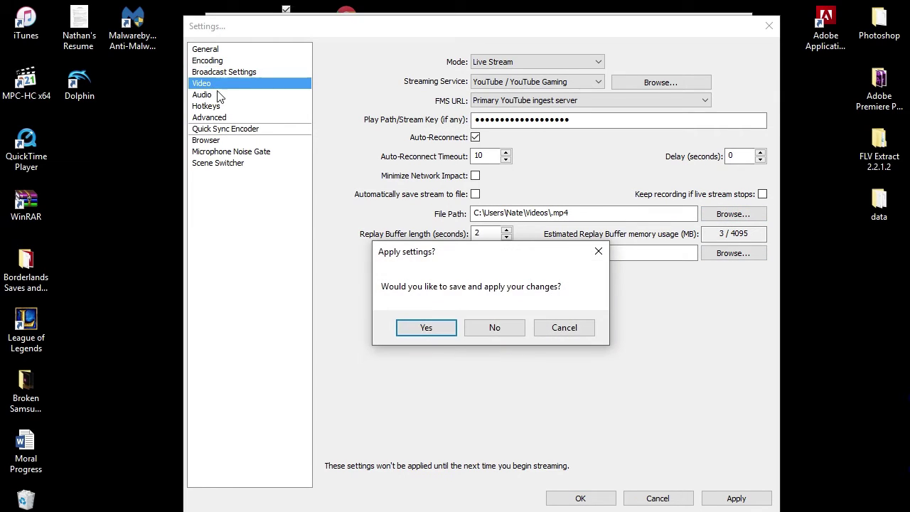
Apply broadcast changes, keep Intel HD Graphics at 1280x720 with no downscale, and apply video
{"action": "left_click", "coordinate": [444, 327]}
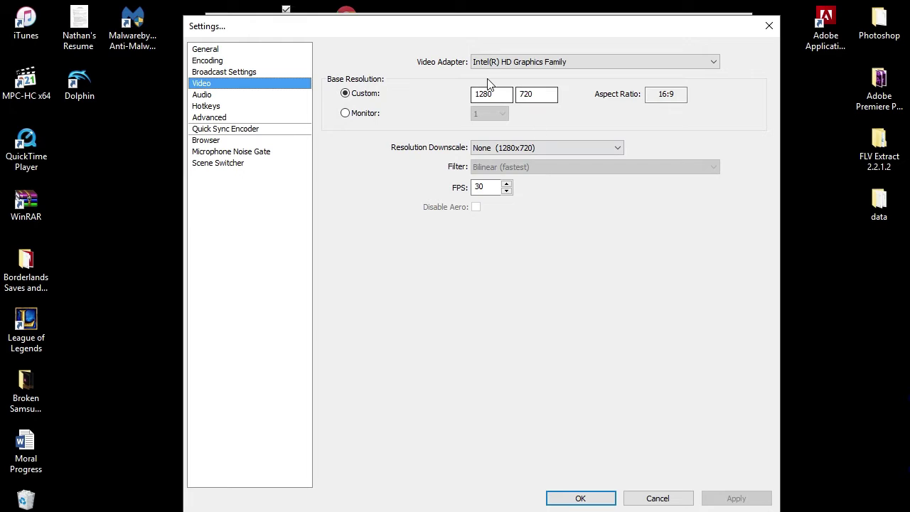
{"action": "left_click", "coordinate": [582, 61]}
{"action": "left_click", "coordinate": [573, 75]}
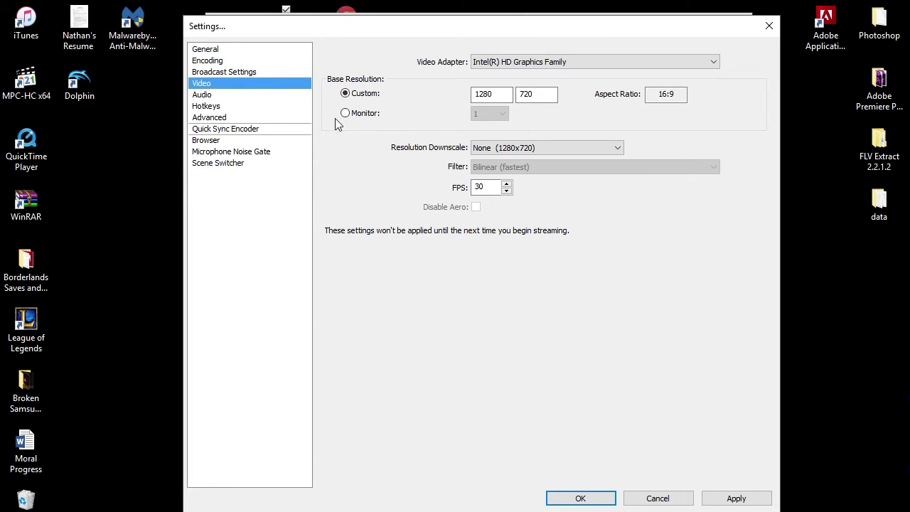
{"action": "left_click", "coordinate": [484, 93]}
{"action": "left_click", "coordinate": [524, 94]}
{"action": "left_click", "coordinate": [541, 149]}
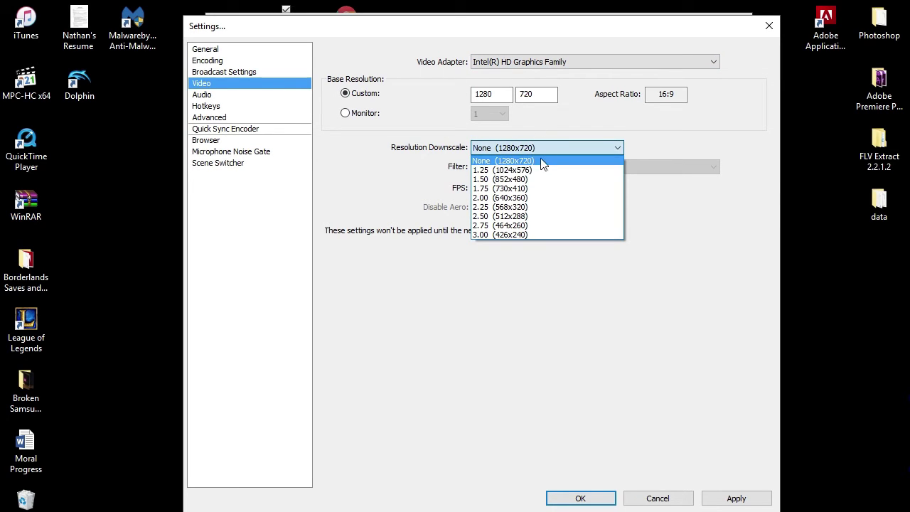
{"action": "left_click", "coordinate": [566, 133]}
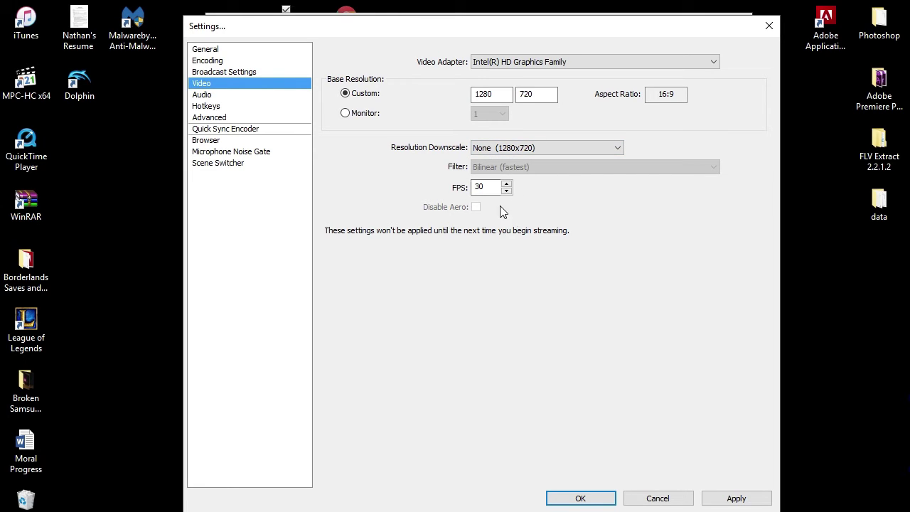
{"action": "left_click", "coordinate": [256, 95]}
{"action": "left_click", "coordinate": [441, 324]}
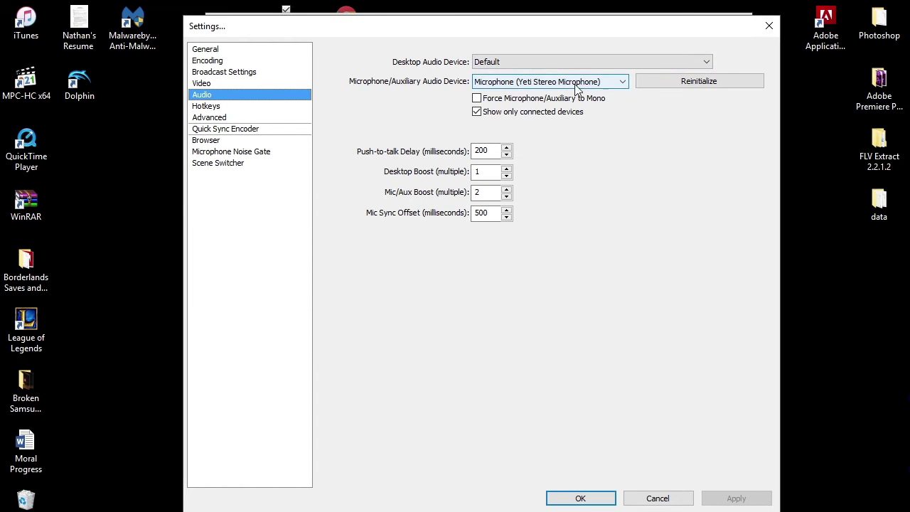
Keep Default as desktop audio and the Yeti Stereo Microphone as the input device
{"action": "left_click", "coordinate": [592, 62]}
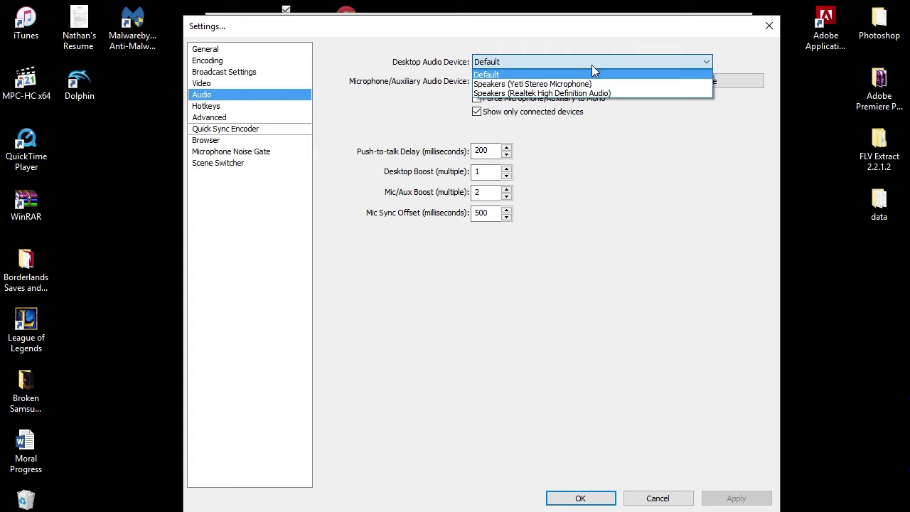
{"action": "left_click", "coordinate": [594, 74]}
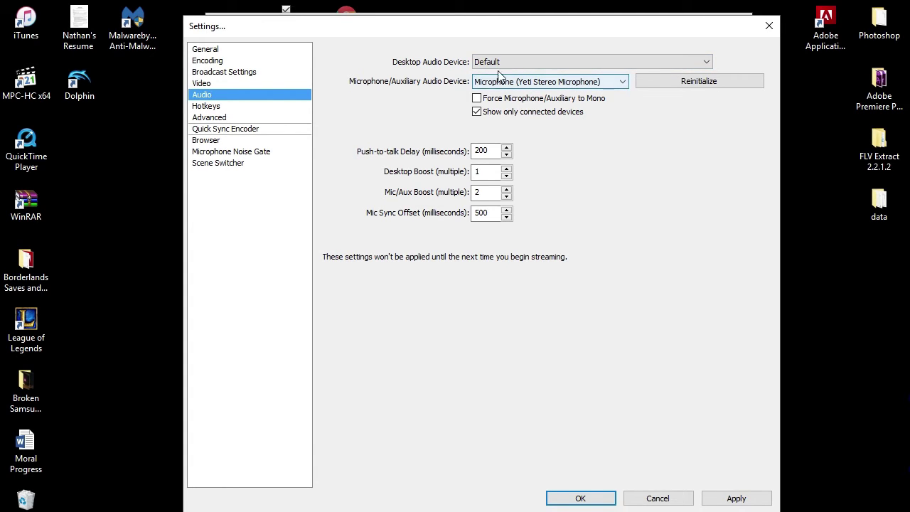
{"action": "left_click", "coordinate": [555, 83]}
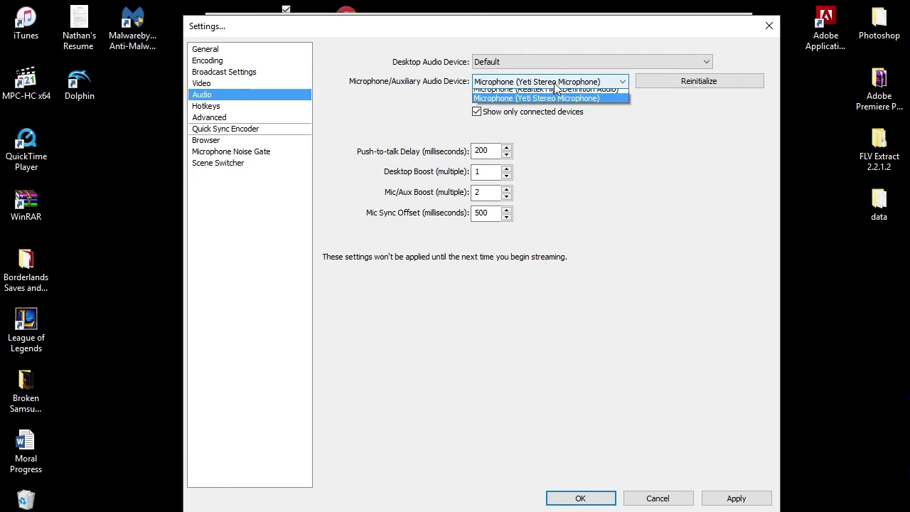
{"action": "left_click", "coordinate": [553, 122]}
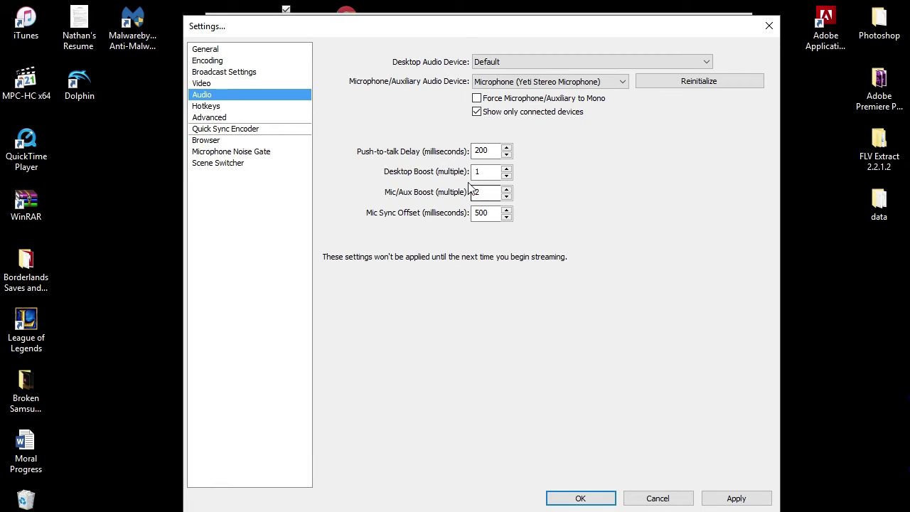
Re-enter the Mic/Aux Boost as 2 and apply the audio settings
{"action": "left_click_drag", "start_coordinate": [490, 195], "coordinate": [460, 192]}
{"action": "left_click", "coordinate": [488, 192]}
{"action": "left_click", "coordinate": [713, 493]}
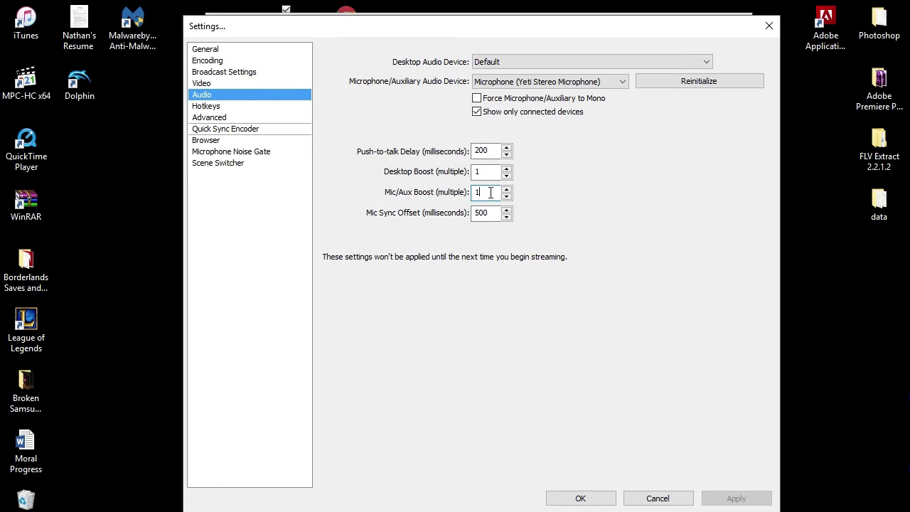
{"action": "key", "text": "BackSpace"}
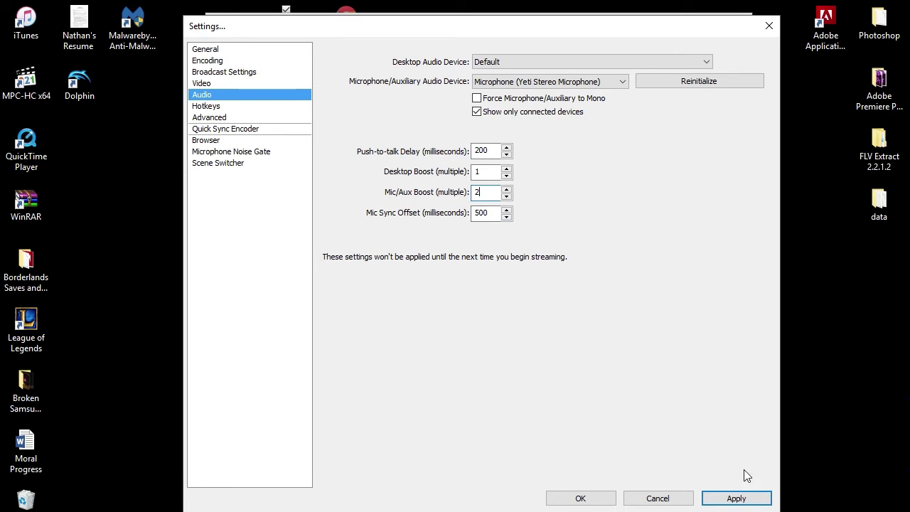
{"action": "left_click", "coordinate": [756, 496]}
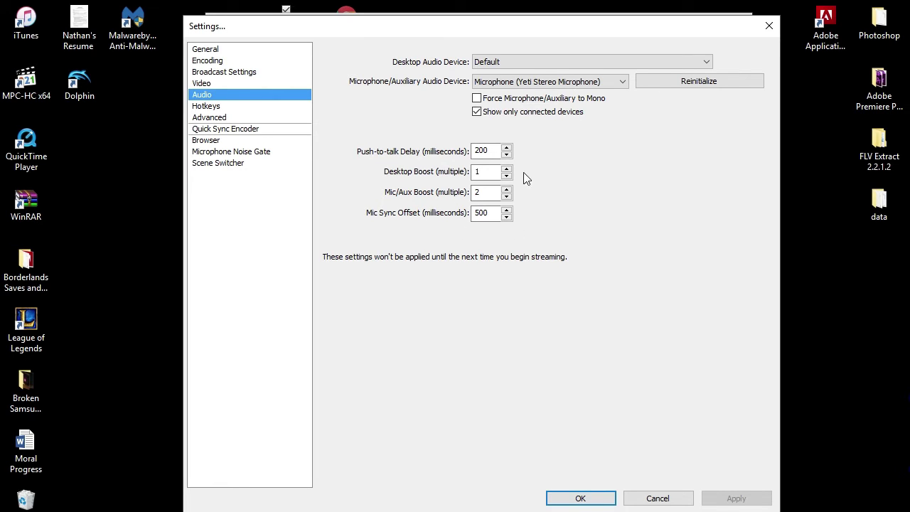
Review the Hotkeys page, then move on to the Advanced settings
{"action": "left_click", "coordinate": [234, 108]}
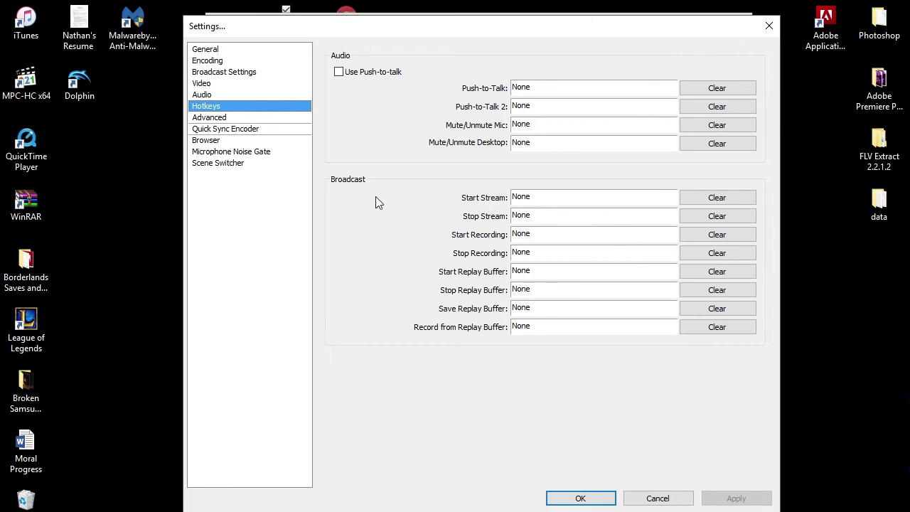
{"action": "left_click", "coordinate": [244, 119]}
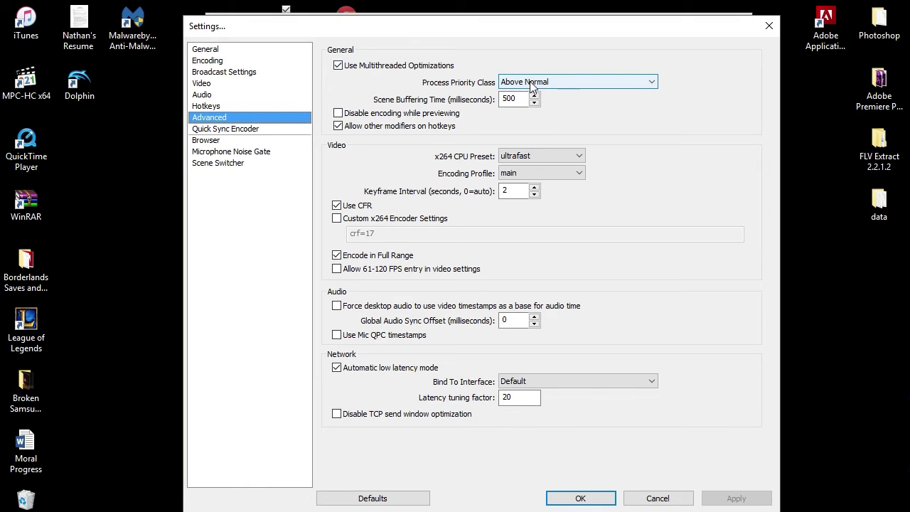
Set Process Priority Class to Above Normal and keep scene buffering at 500 ms
{"action": "left_click", "coordinate": [560, 84]}
{"action": "left_click", "coordinate": [556, 104]}
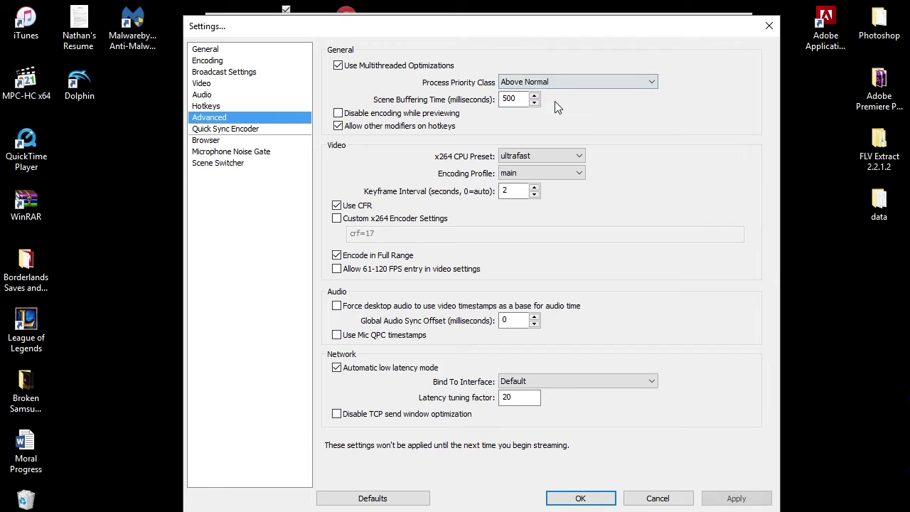
{"action": "left_click", "coordinate": [517, 99]}
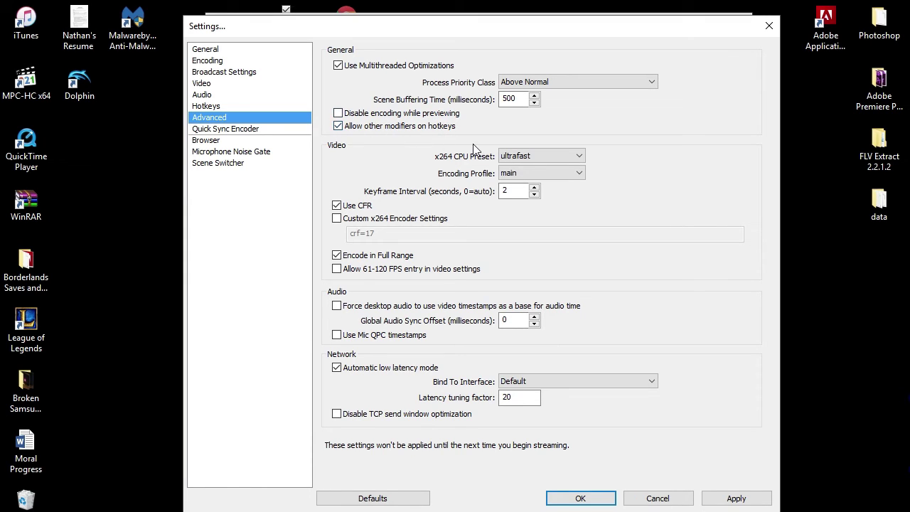
{"action": "mouse_move", "coordinate": [568, 162]}
Switch the x264 CPU preset to ultrafast, confirm the warning, and keep Bind To Interface on Default
{"action": "left_click", "coordinate": [542, 157]}
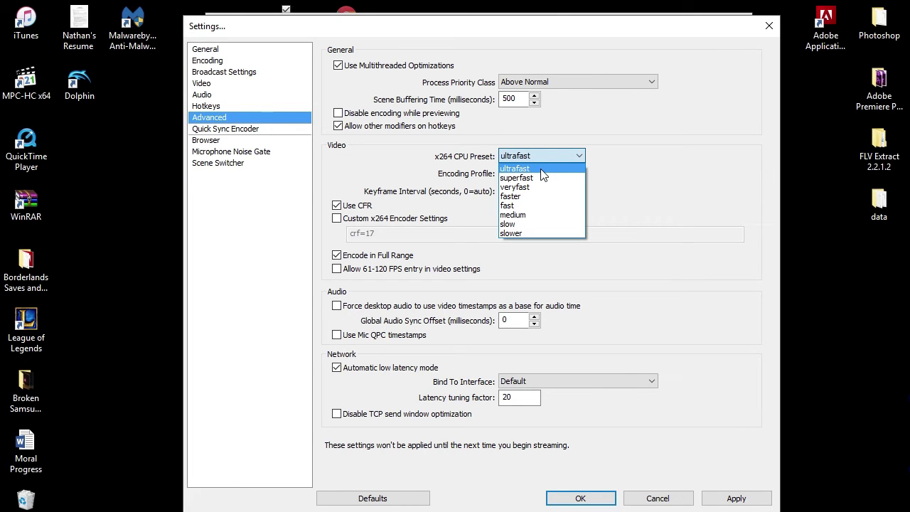
{"action": "left_click", "coordinate": [541, 168]}
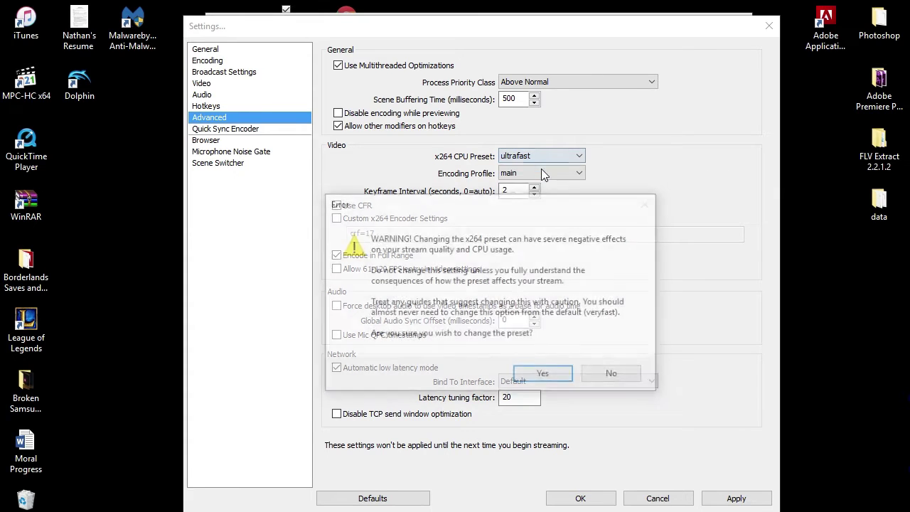
{"action": "left_click", "coordinate": [554, 381]}
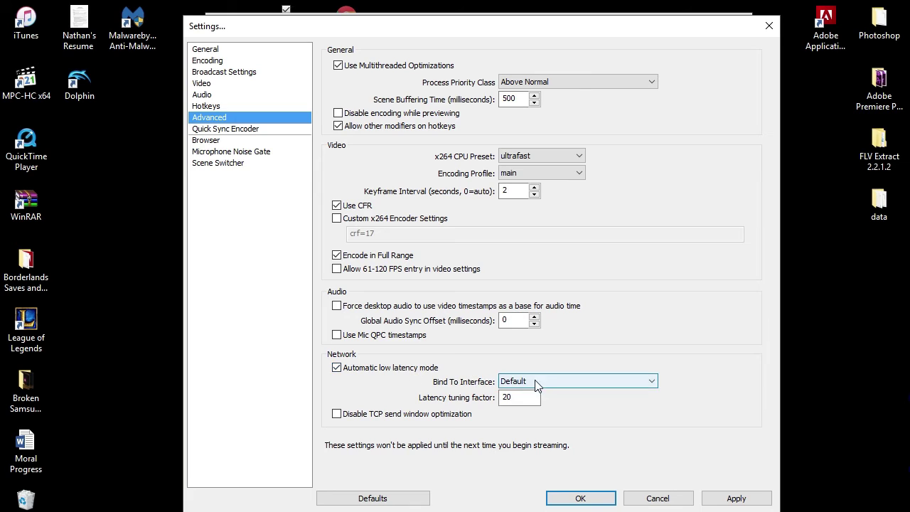
{"action": "left_click", "coordinate": [555, 384]}
{"action": "left_click", "coordinate": [559, 391]}
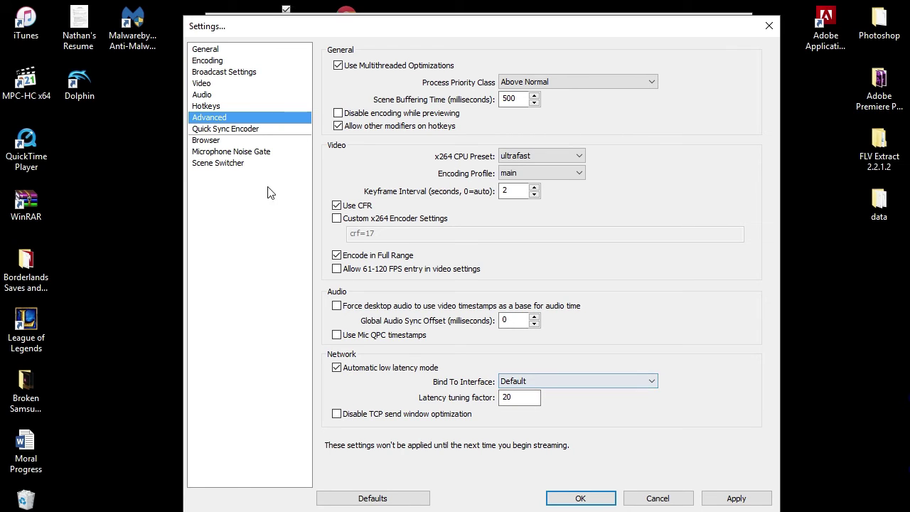
Apply the pending changes and browse the Quick Sync Encoder, Browser, Noise Gate and Scene Switcher pages
{"action": "left_click", "coordinate": [256, 132]}
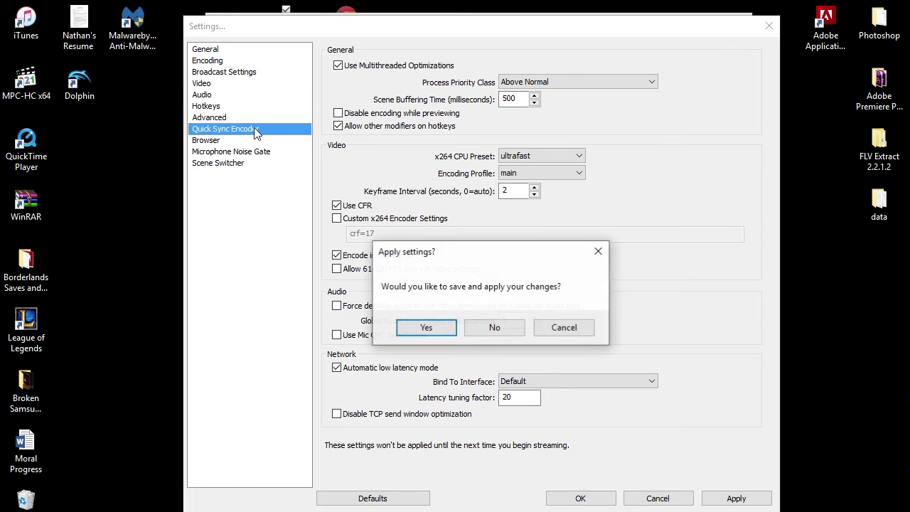
{"action": "left_click", "coordinate": [433, 326]}
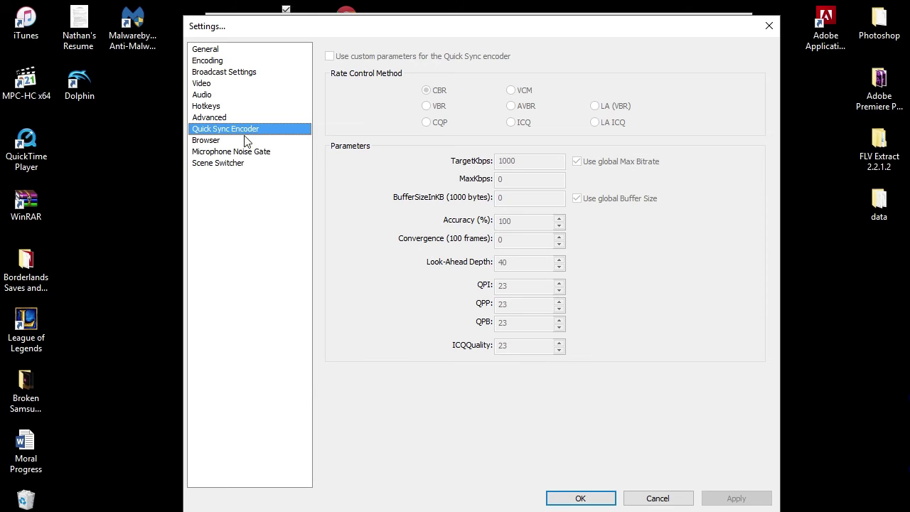
{"action": "left_click", "coordinate": [219, 141]}
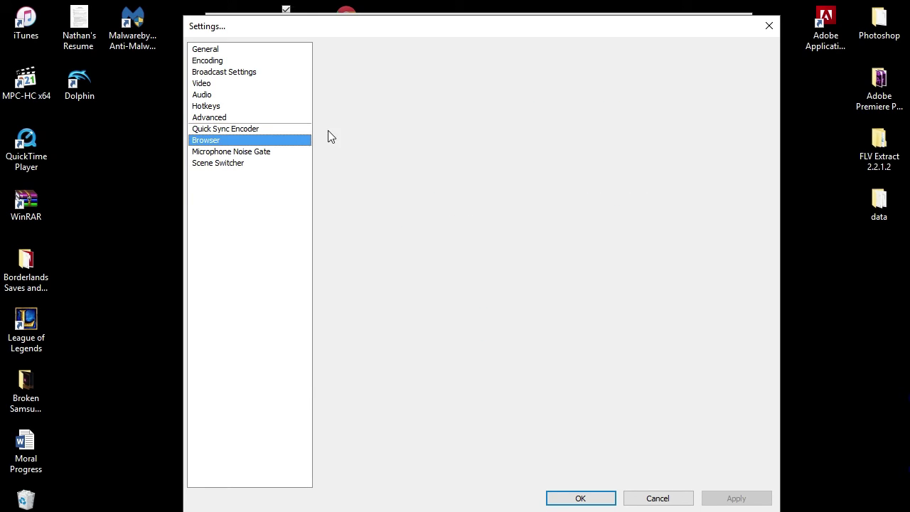
{"action": "left_click", "coordinate": [256, 152]}
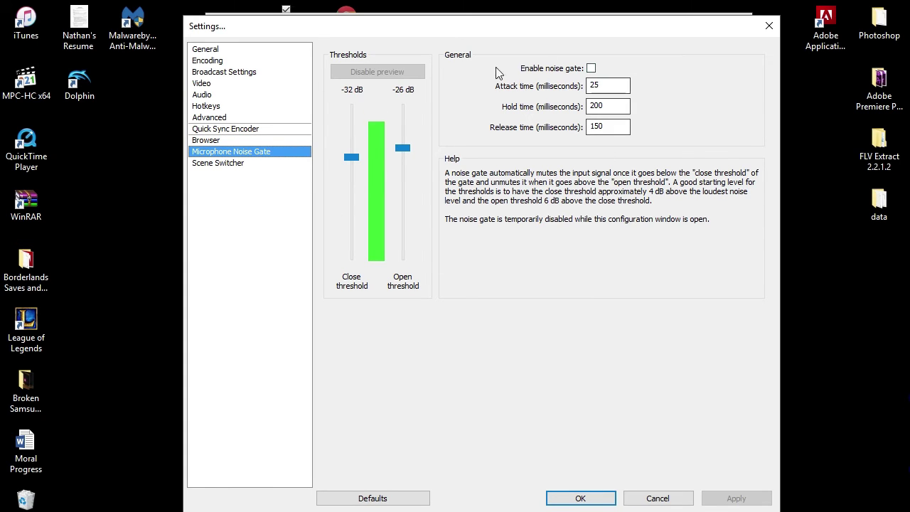
{"action": "left_click", "coordinate": [225, 168]}
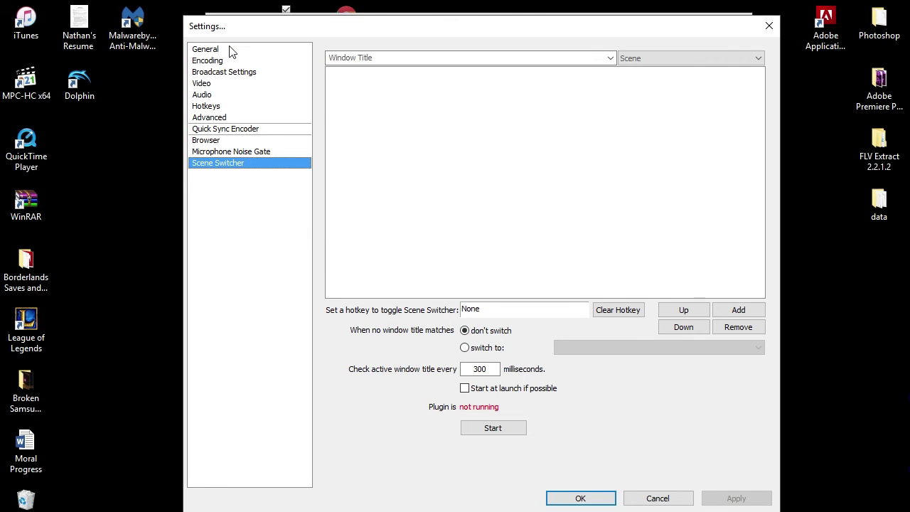
Go from General to the Encoding page showing x264 CBR 3000 kb/s and 128 AAC
{"action": "left_click", "coordinate": [206, 49]}
{"action": "left_click", "coordinate": [238, 63]}
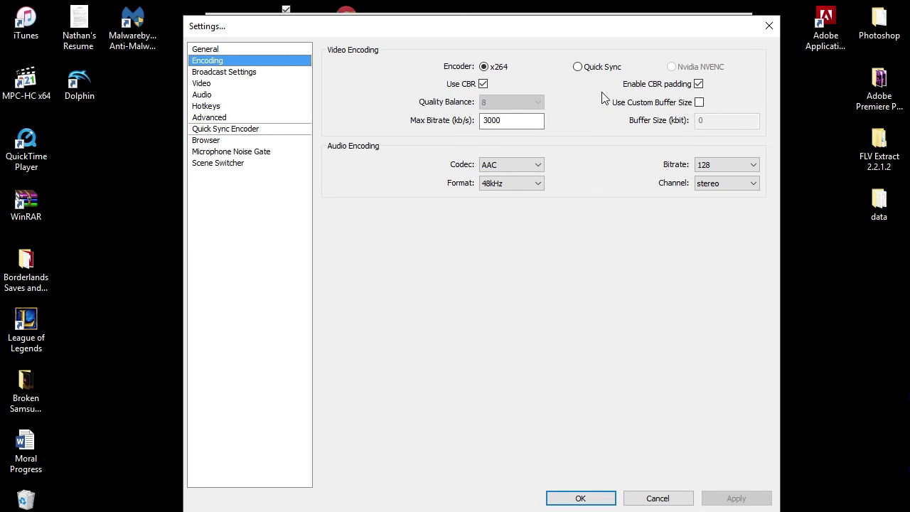
Recheck the Broadcast, Video, Audio, Hotkeys and Advanced pages, including scene buffering time, then confirm with OK
{"action": "left_click", "coordinate": [256, 74]}
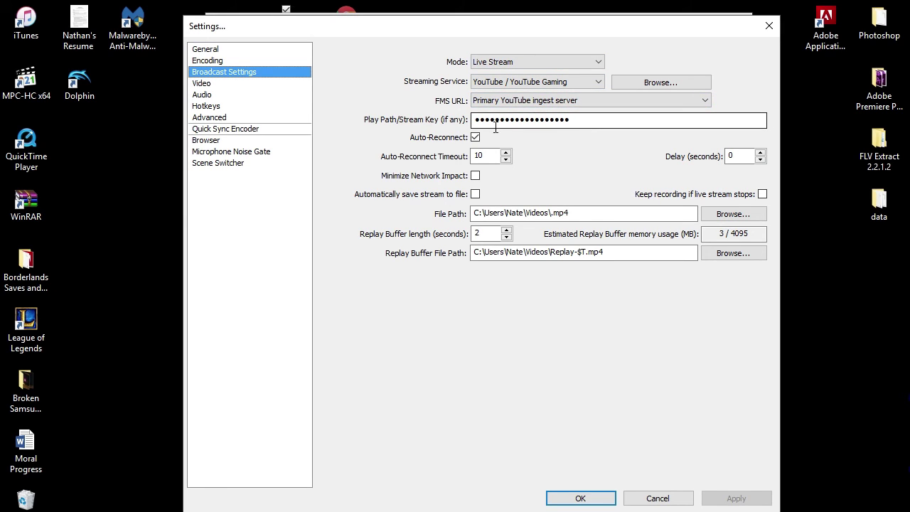
{"action": "left_click", "coordinate": [287, 84]}
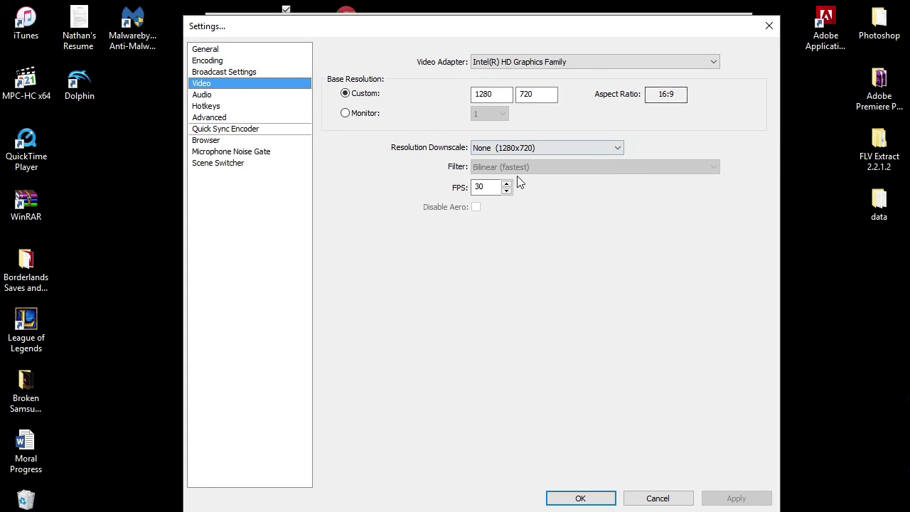
{"action": "left_click", "coordinate": [251, 95]}
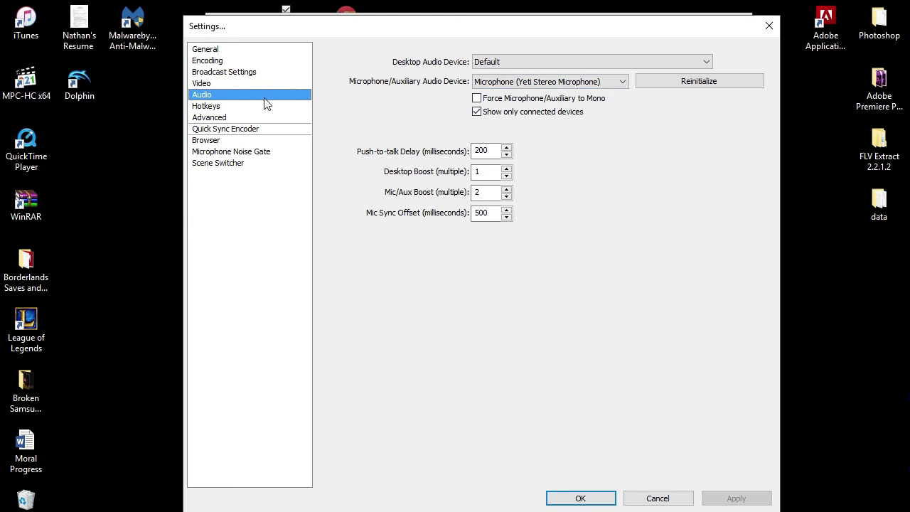
{"action": "left_click", "coordinate": [236, 108]}
{"action": "left_click", "coordinate": [221, 118]}
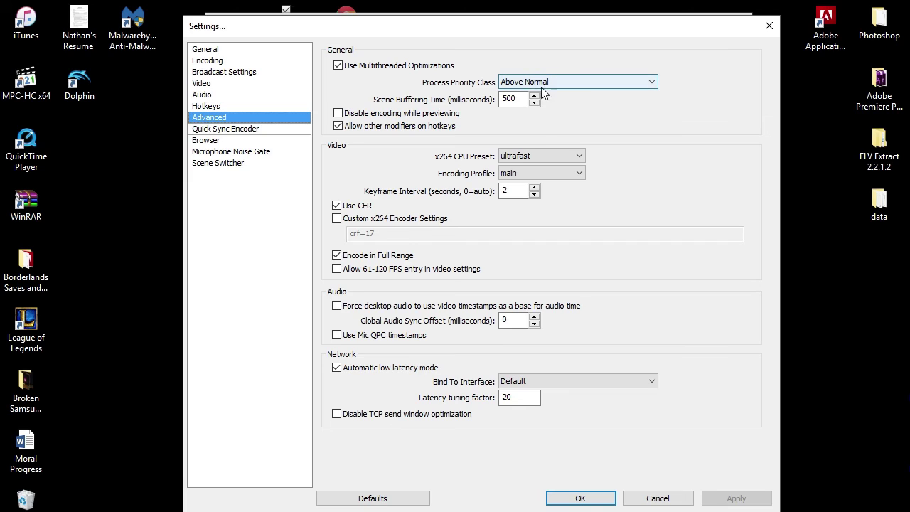
{"action": "left_click", "coordinate": [517, 101]}
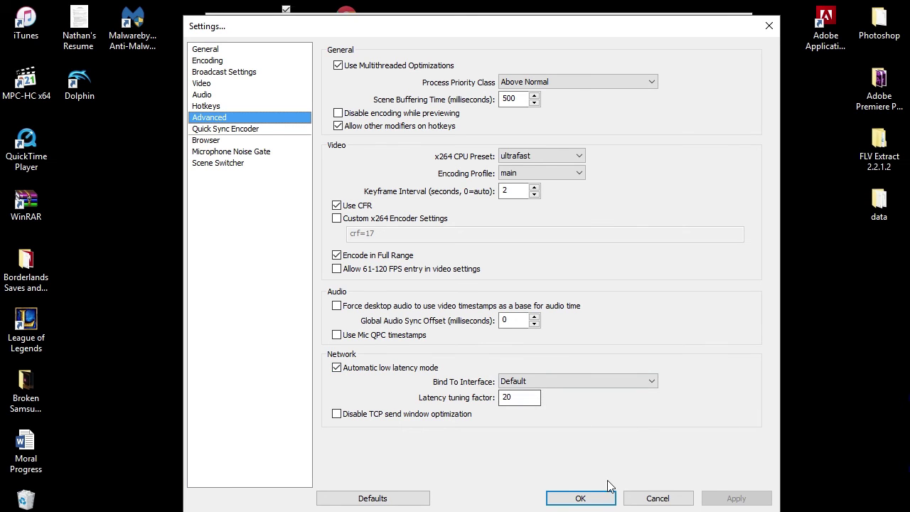
{"action": "left_click", "coordinate": [580, 498]}
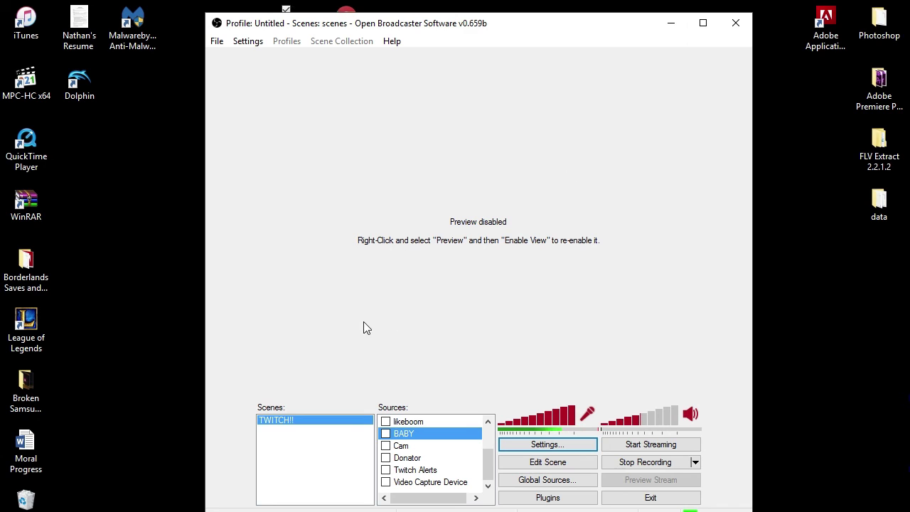
{"action": "scroll", "coordinate": [430, 440], "scroll_direction": "up", "scroll_amount": 2}
{"action": "scroll", "coordinate": [431, 437], "scroll_direction": "down", "scroll_amount": 2}
{"action": "right_click", "coordinate": [433, 484]}
{"action": "left_click", "coordinate": [473, 473]}
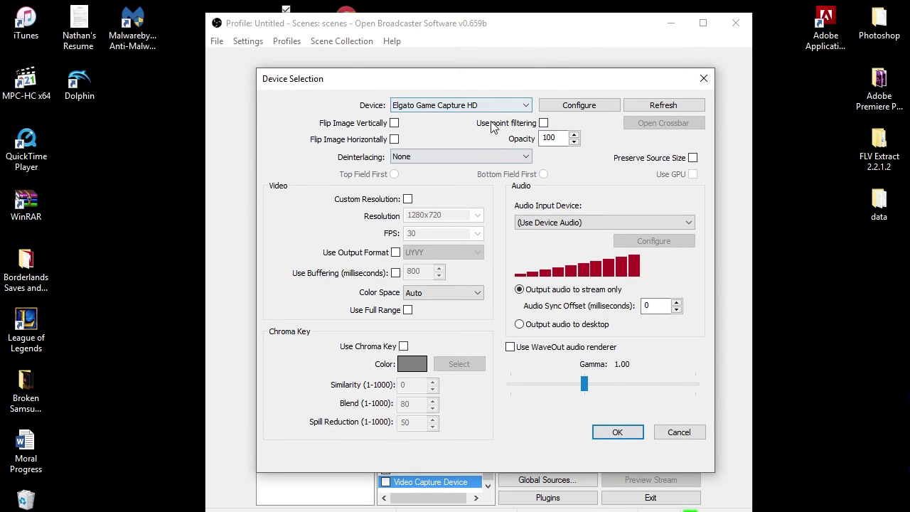
{"action": "left_click", "coordinate": [625, 432]}
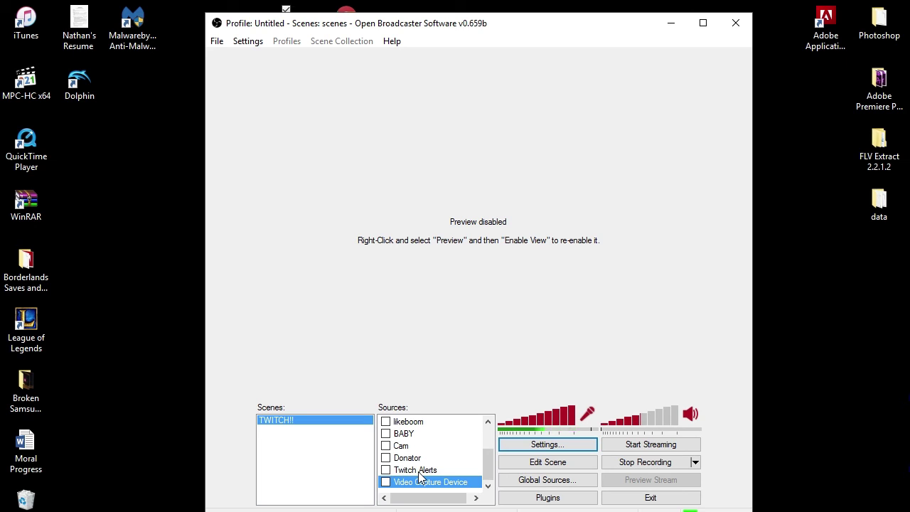
{"action": "left_click", "coordinate": [414, 470]}
{"action": "left_click", "coordinate": [412, 459]}
{"action": "left_click", "coordinate": [406, 444]}
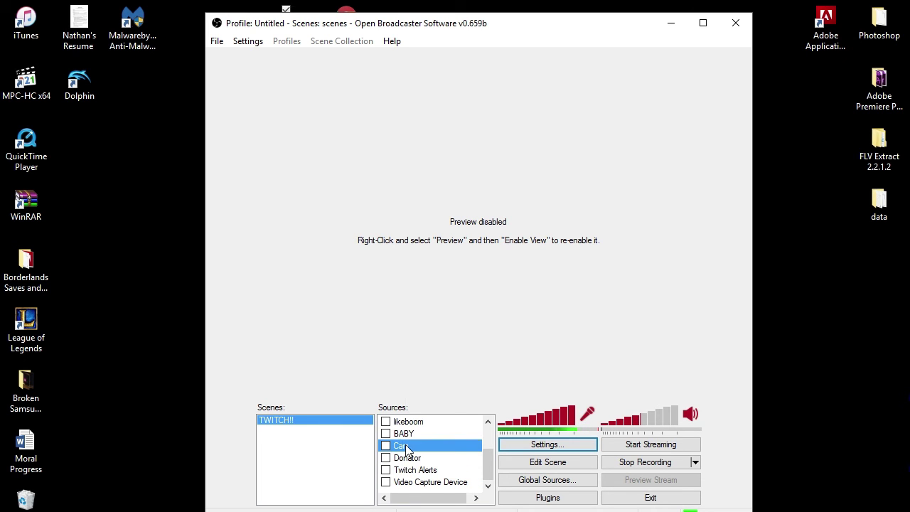
{"action": "right_click", "coordinate": [406, 444]}
{"action": "left_click", "coordinate": [464, 435]}
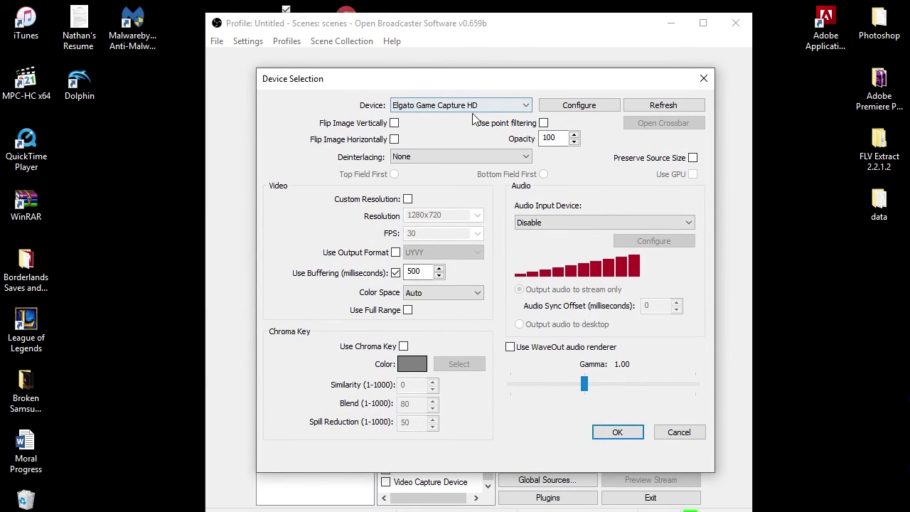
{"action": "left_click", "coordinate": [479, 108]}
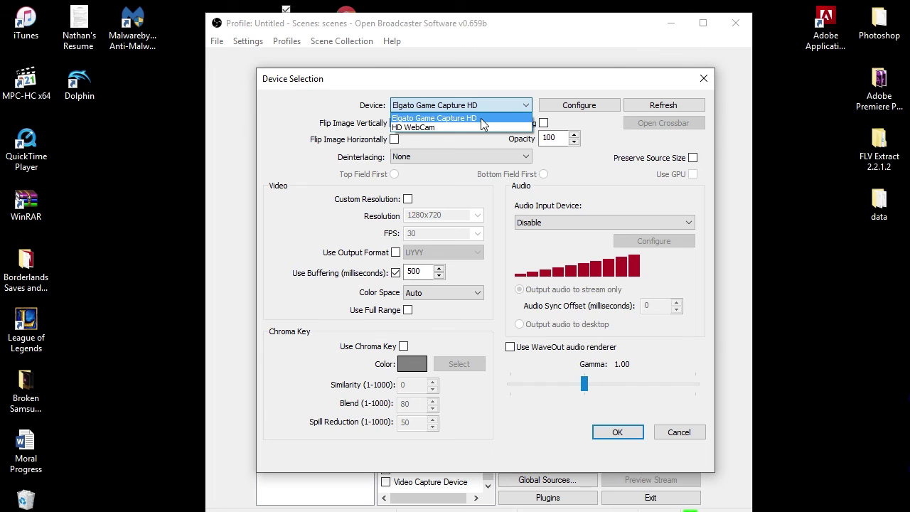
{"action": "left_click", "coordinate": [481, 120]}
{"action": "left_click", "coordinate": [617, 432]}
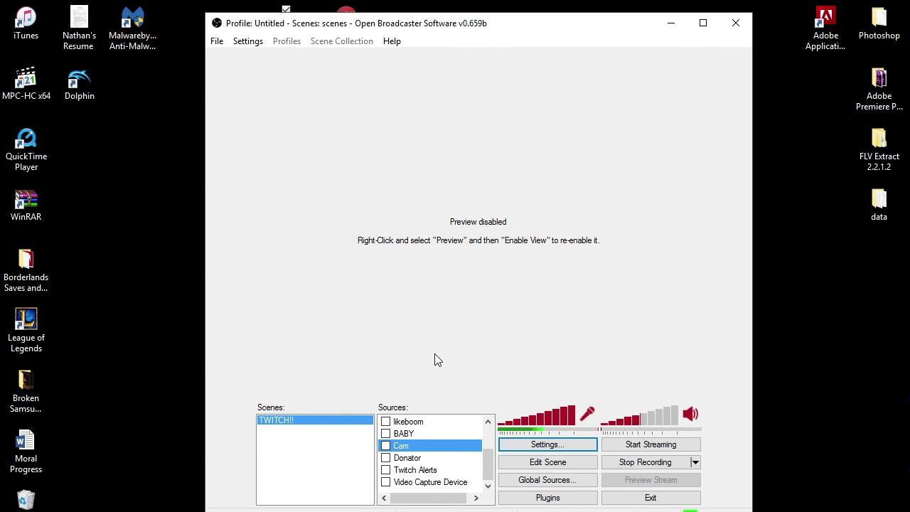
{"action": "scroll", "coordinate": [411, 459], "scroll_direction": "up", "scroll_amount": 2}
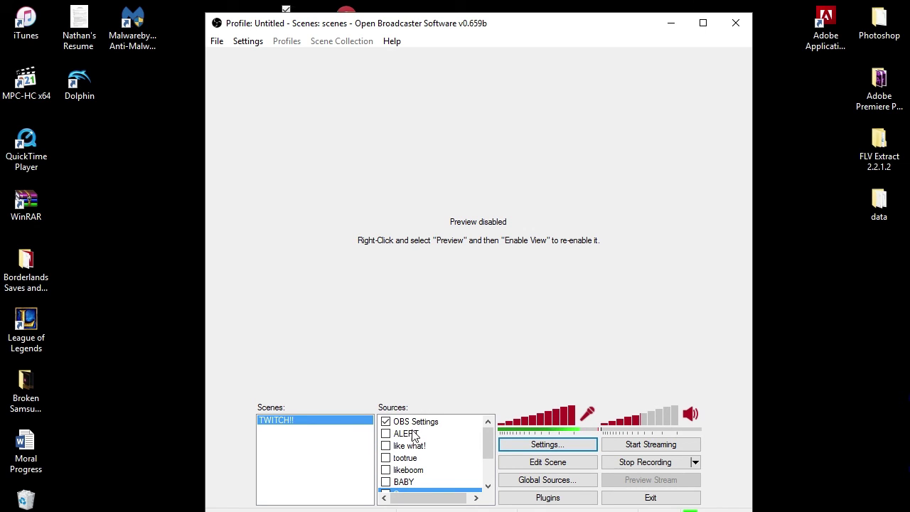